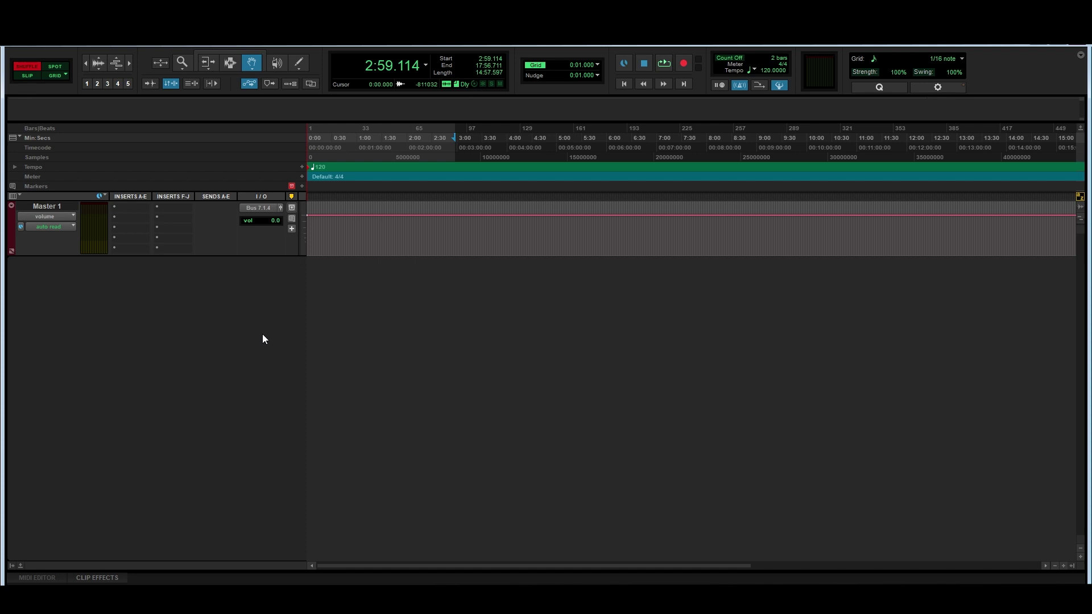
Step: Create a mono Audio 1 track and drag an audio clip onto its timeline
{"action": "key", "text": "ctrl+shift+n"}
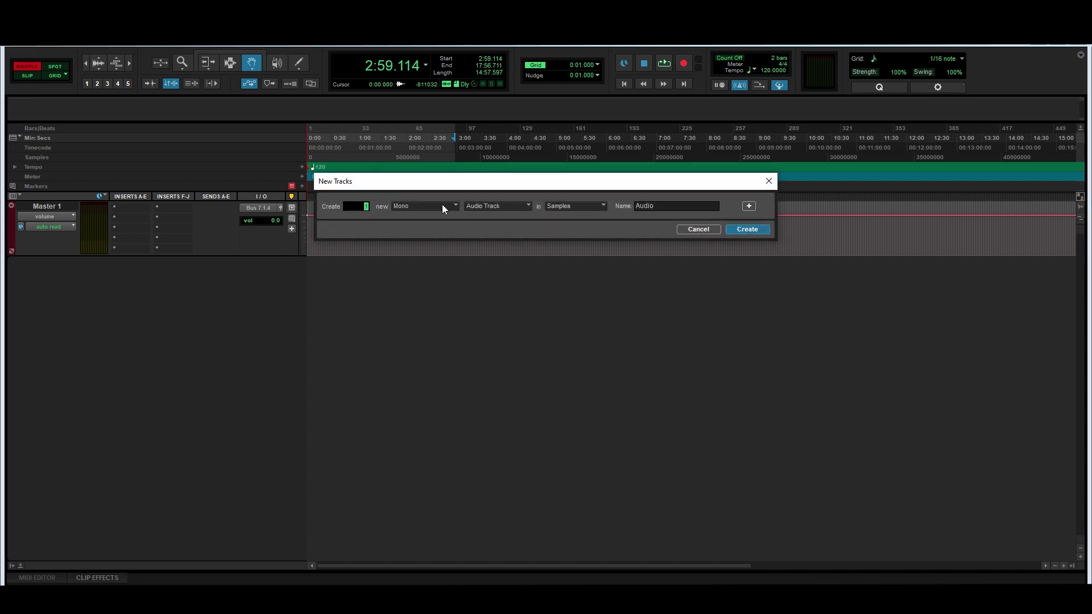
{"action": "left_click", "coordinate": [443, 206]}
{"action": "left_click", "coordinate": [452, 360]}
{"action": "key", "text": "Return"}
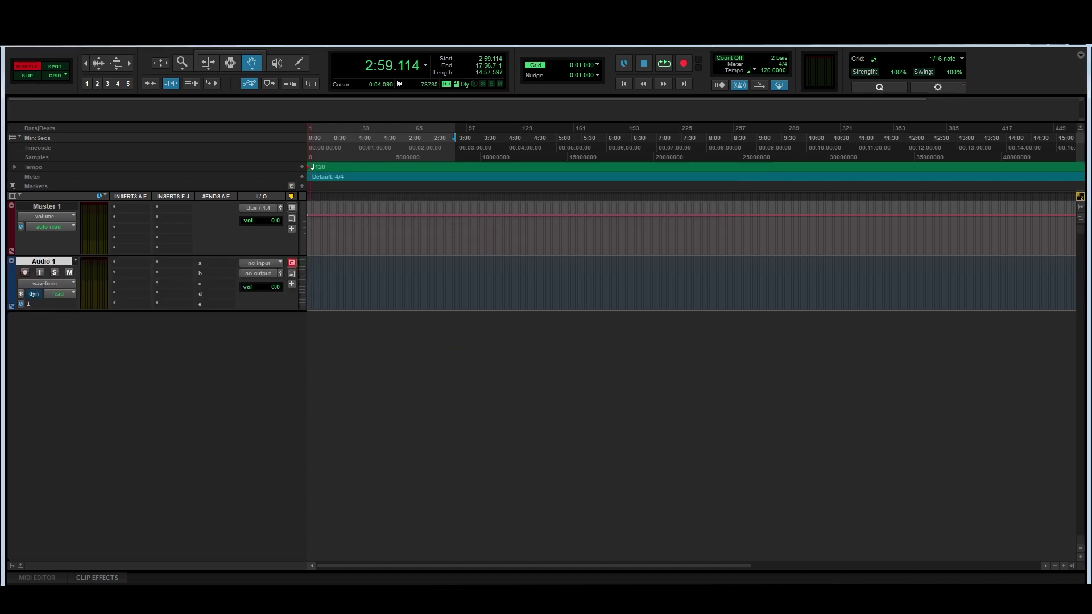
{"action": "left_click_drag", "start_coordinate": [332, 273], "coordinate": [333, 273]}
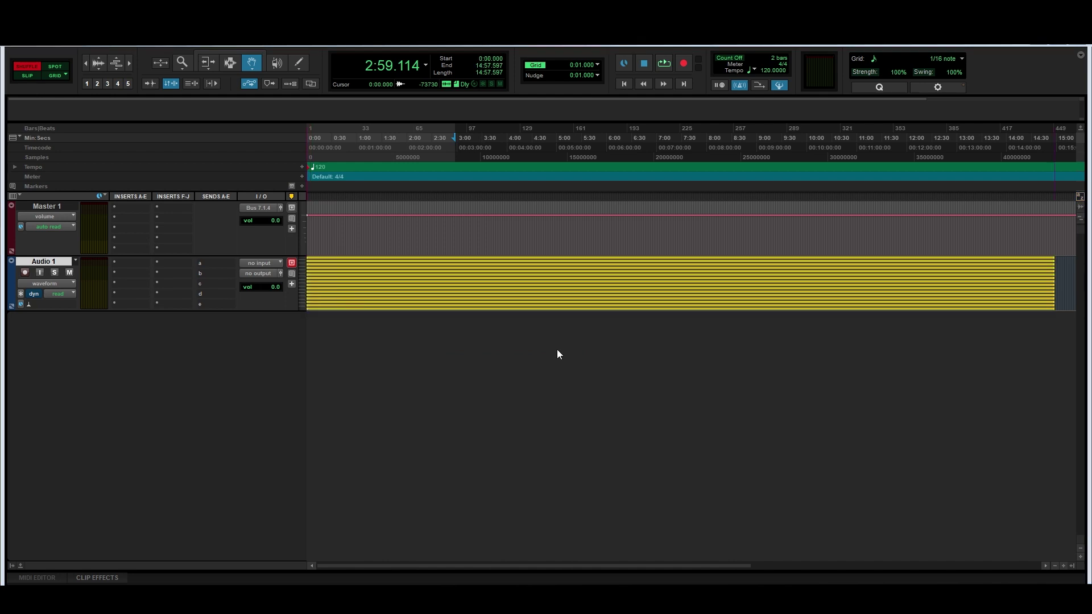
{"action": "left_click", "coordinate": [131, 270]}
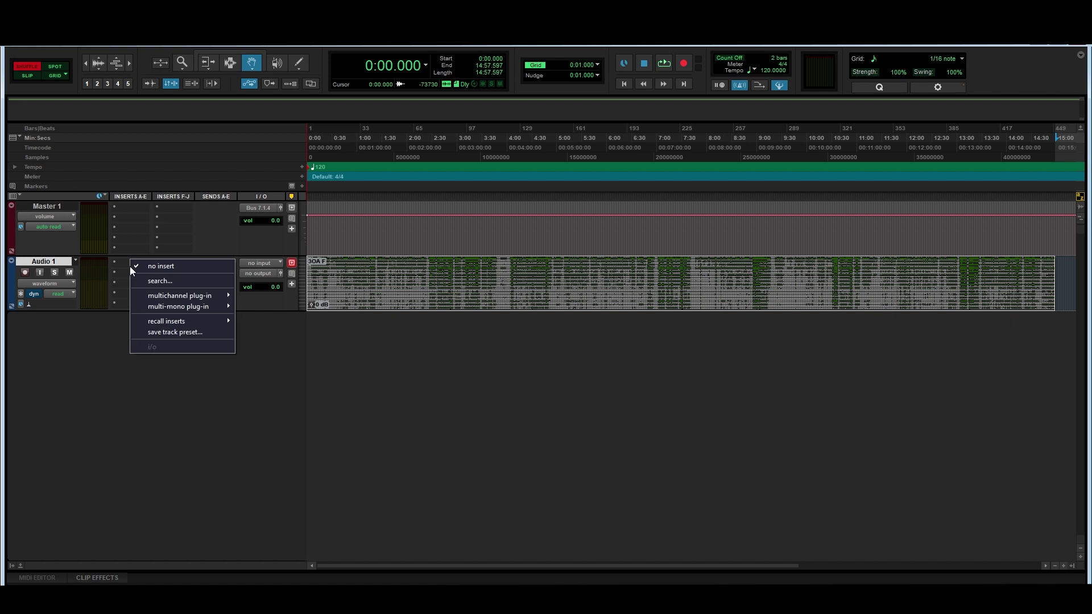
{"action": "type", "text": "upscaler"}
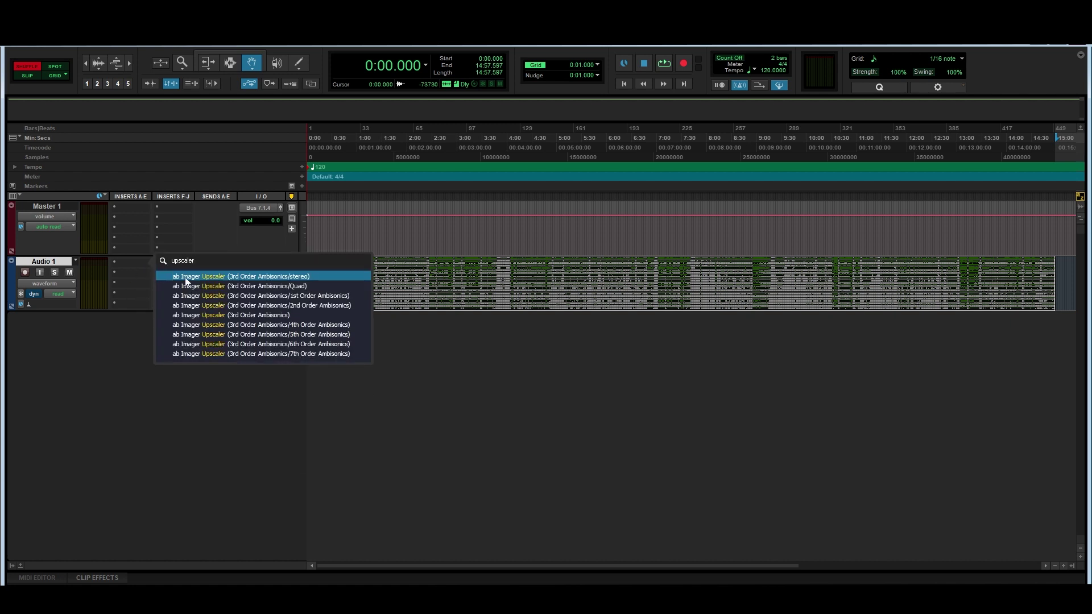
Step: Insert ab Imager Upscaler on Audio 1's first slot, set to Ambisonics input and output
{"action": "left_click", "coordinate": [306, 346]}
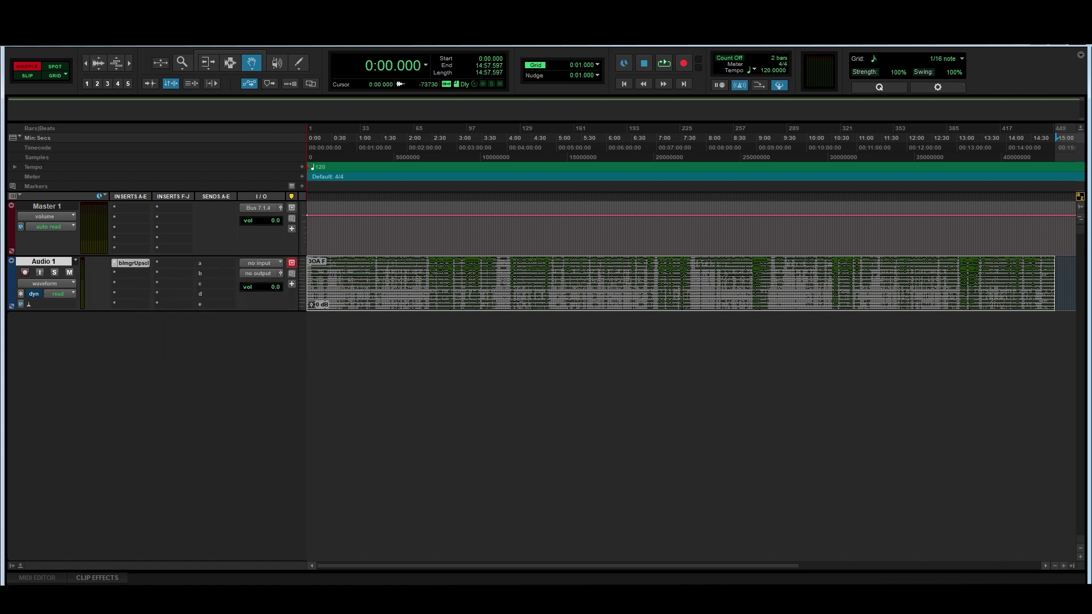
{"action": "left_click_drag", "start_coordinate": [691, 118], "coordinate": [832, 121]}
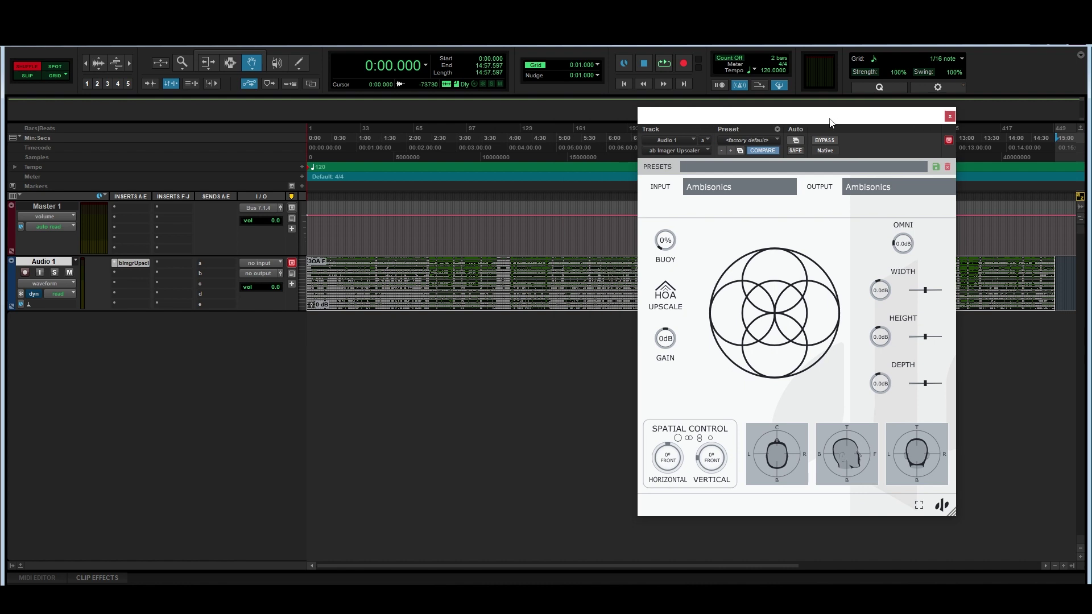
{"action": "left_click", "coordinate": [951, 117]}
{"action": "left_click", "coordinate": [186, 304]}
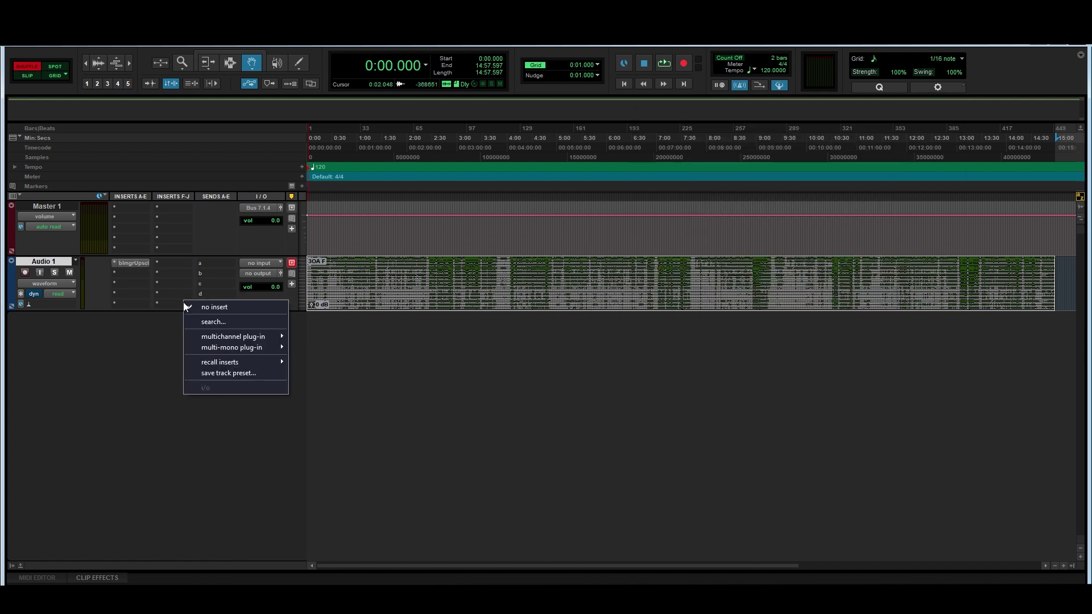
{"action": "type", "text": "hoa"}
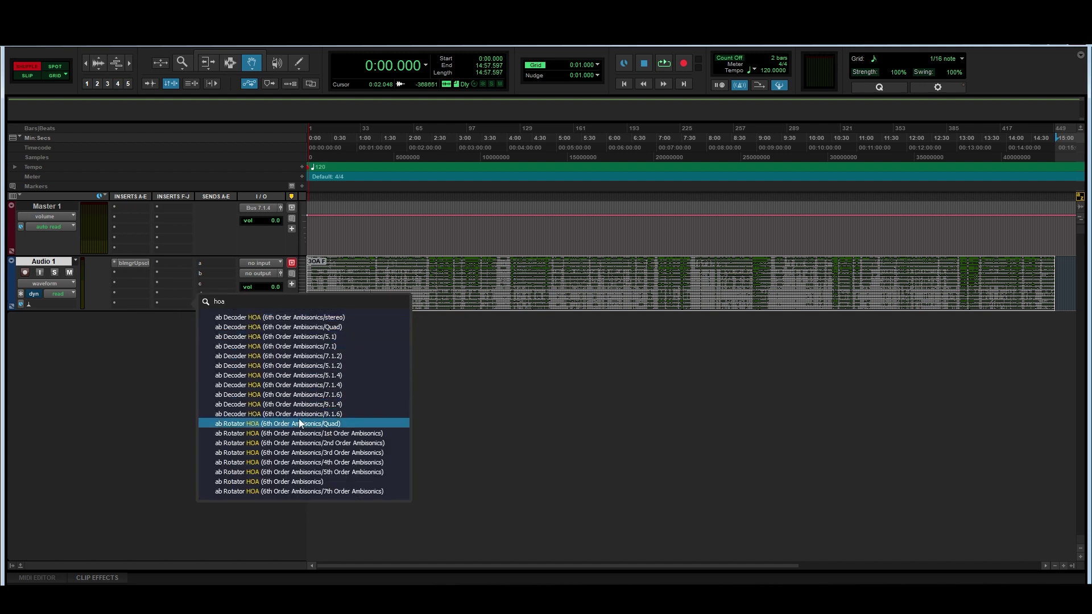
Step: Insert ab Decoder HOA decoding to Stereo and route Audio 1's output to Bus 7.1.4
{"action": "left_click", "coordinate": [295, 385]}
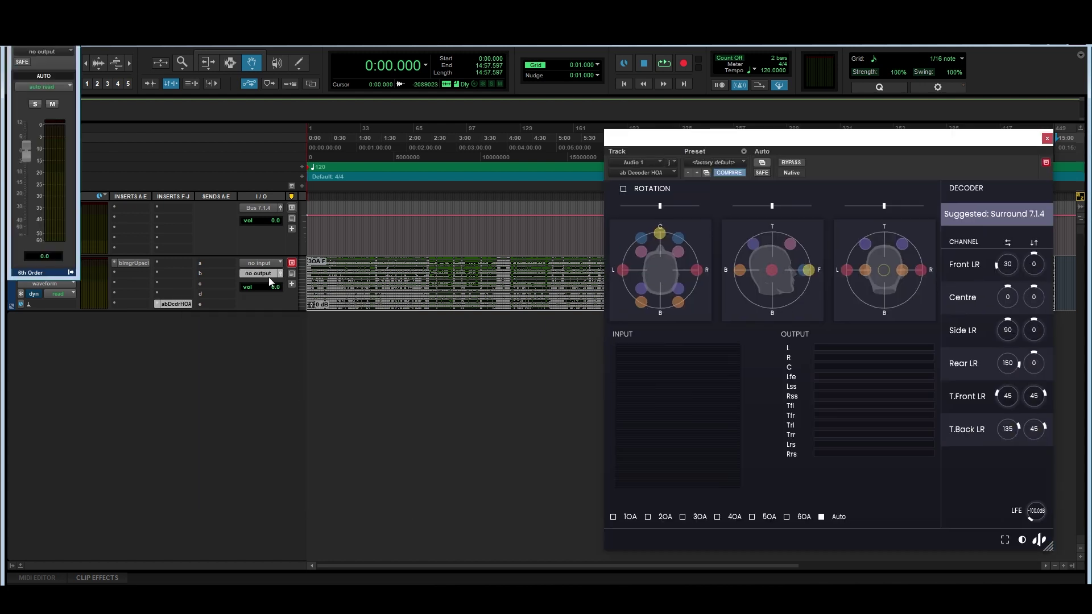
{"action": "left_click", "coordinate": [261, 273]}
{"action": "left_click", "coordinate": [365, 310]}
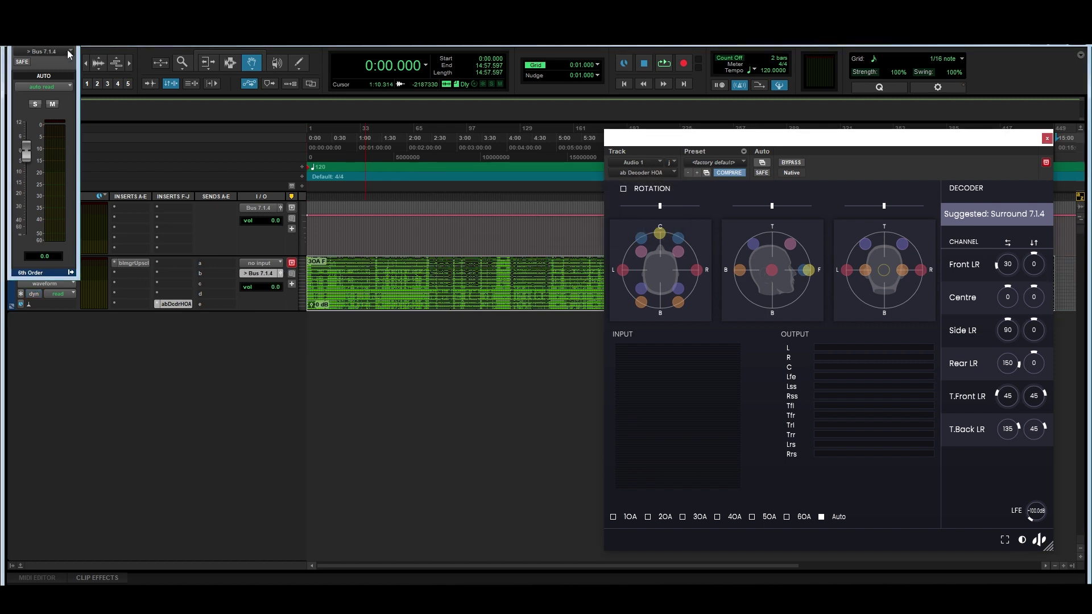
{"action": "left_click", "coordinate": [965, 217]}
{"action": "left_click", "coordinate": [968, 253]}
{"action": "left_click", "coordinate": [431, 282]}
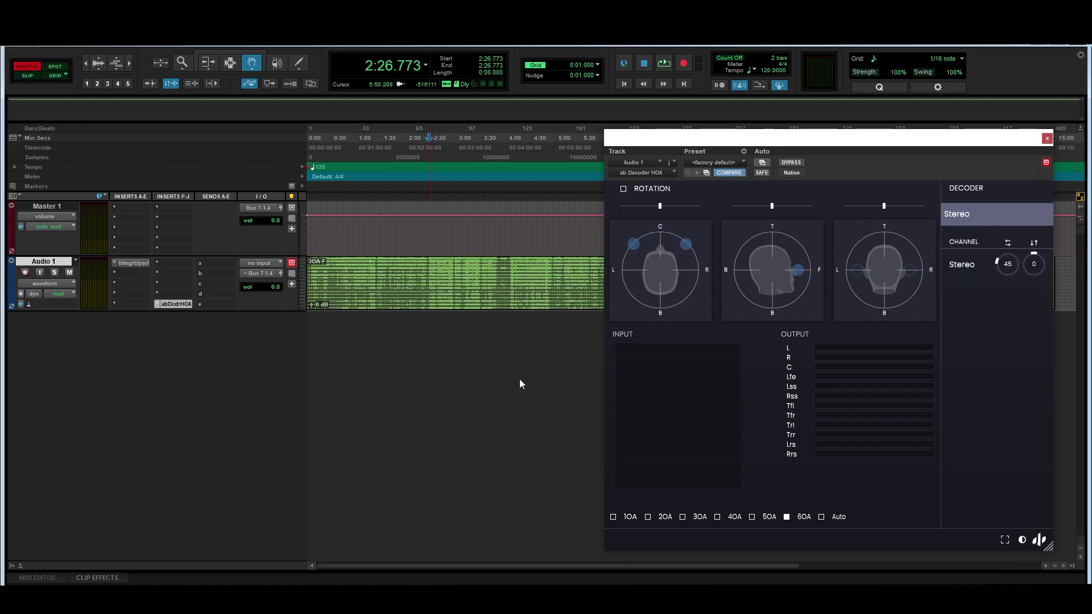
Step: Insert ab PitchShifter on Audio 1 via the plug-in search and start playback
{"action": "left_click", "coordinate": [135, 273]}
{"action": "left_click", "coordinate": [164, 290]}
{"action": "type", "text": "pitchshi"}
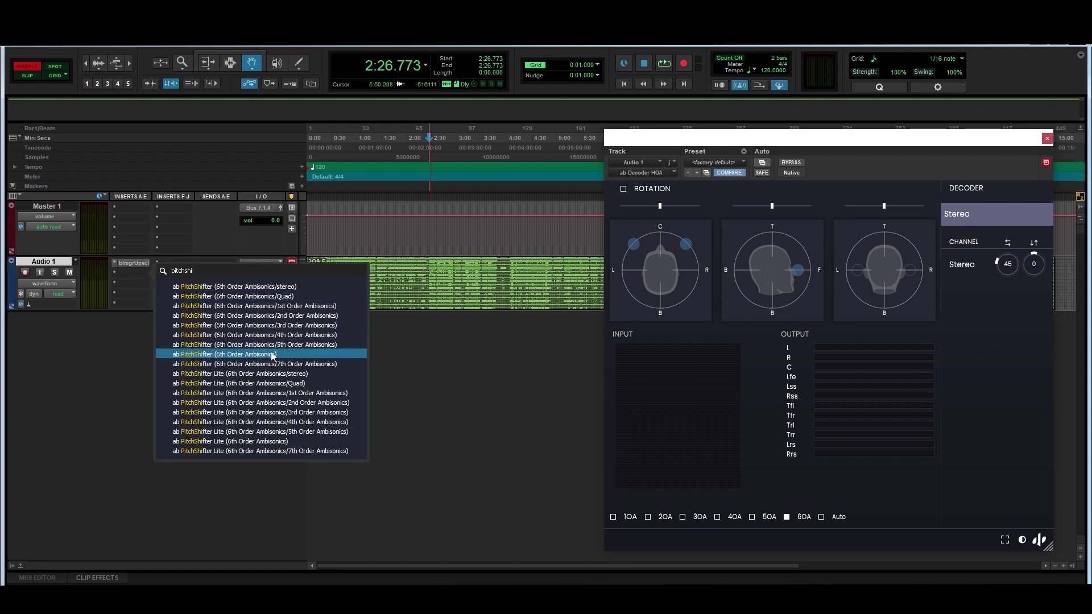
{"action": "left_click", "coordinate": [279, 354]}
{"action": "left_click_drag", "start_coordinate": [386, 364], "coordinate": [256, 60]}
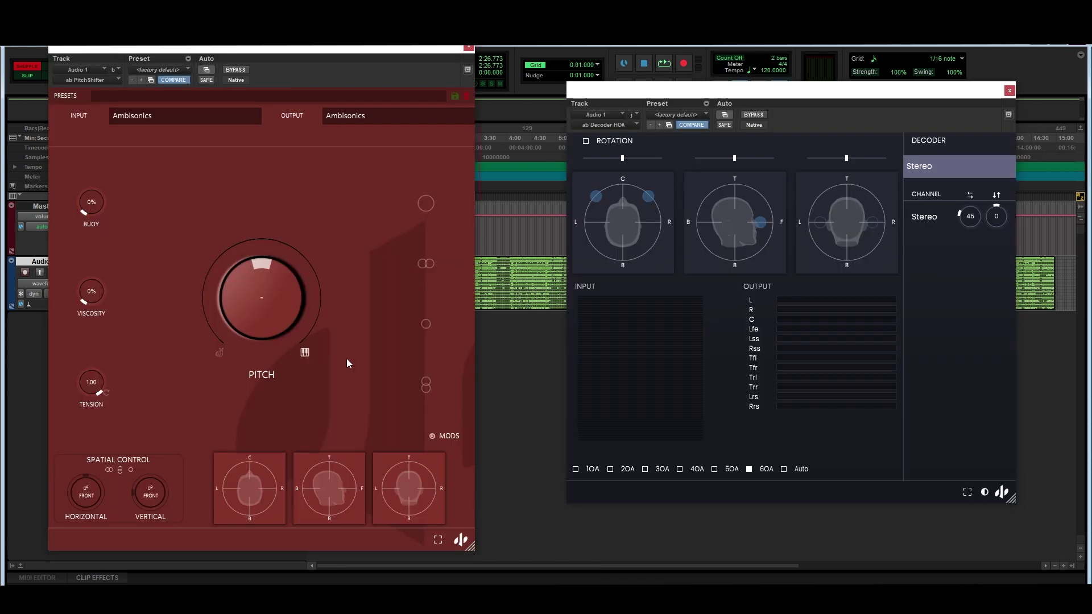
{"action": "key", "text": "space"}
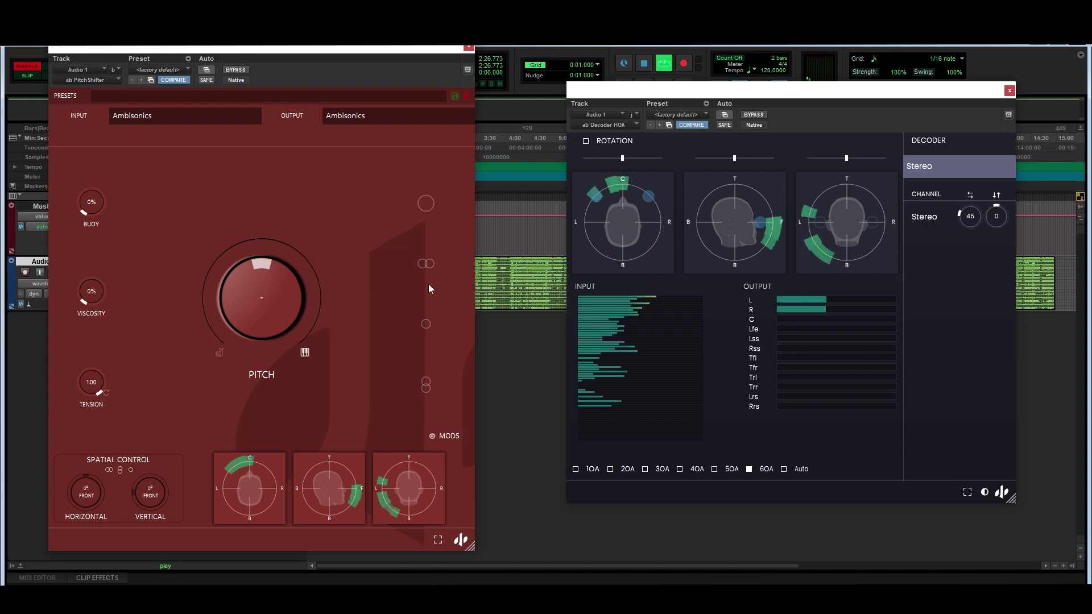
{"action": "left_click", "coordinate": [426, 264]}
Step: Set split left/right pitch shifts, with right at 4st, and separate top/bottom pitch shifts
{"action": "left_click_drag", "start_coordinate": [306, 268], "coordinate": [301, 298]}
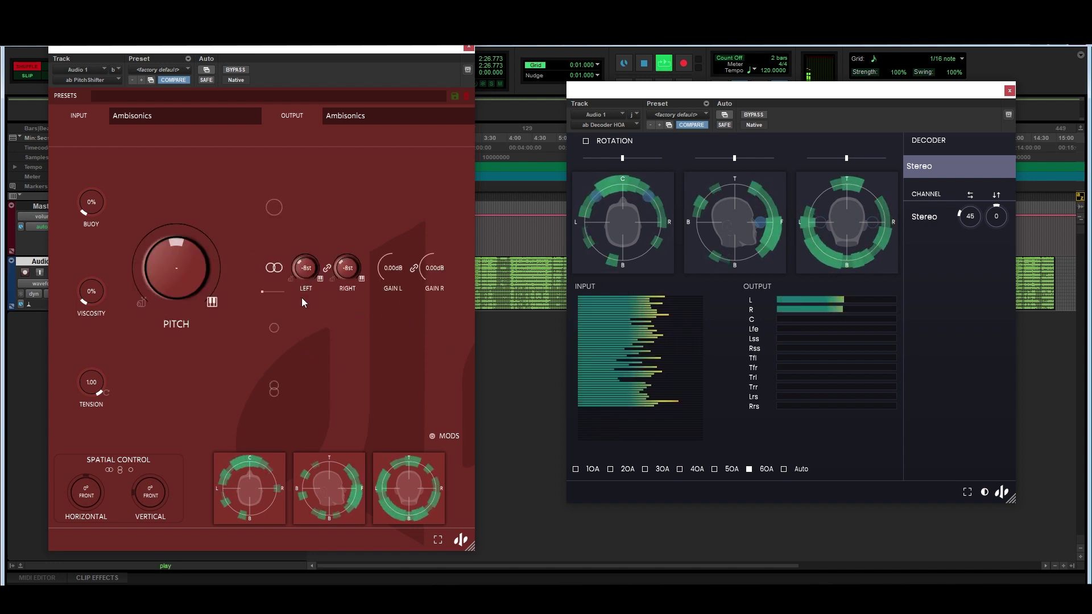
{"action": "left_click_drag", "start_coordinate": [347, 268], "coordinate": [346, 256]}
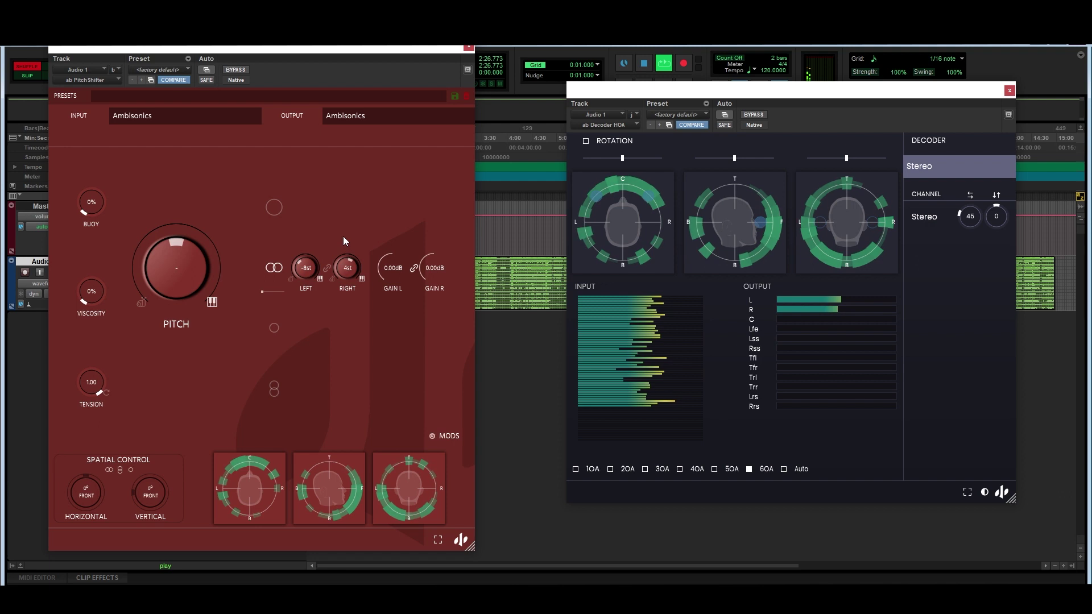
{"action": "left_click", "coordinate": [274, 328]}
{"action": "mouse_move", "coordinate": [306, 328]}
{"action": "left_mouse_down"}
{"action": "mouse_move", "coordinate": [305, 308]}
{"action": "mouse_move", "coordinate": [346, 363]}
{"action": "left_mouse_up"}
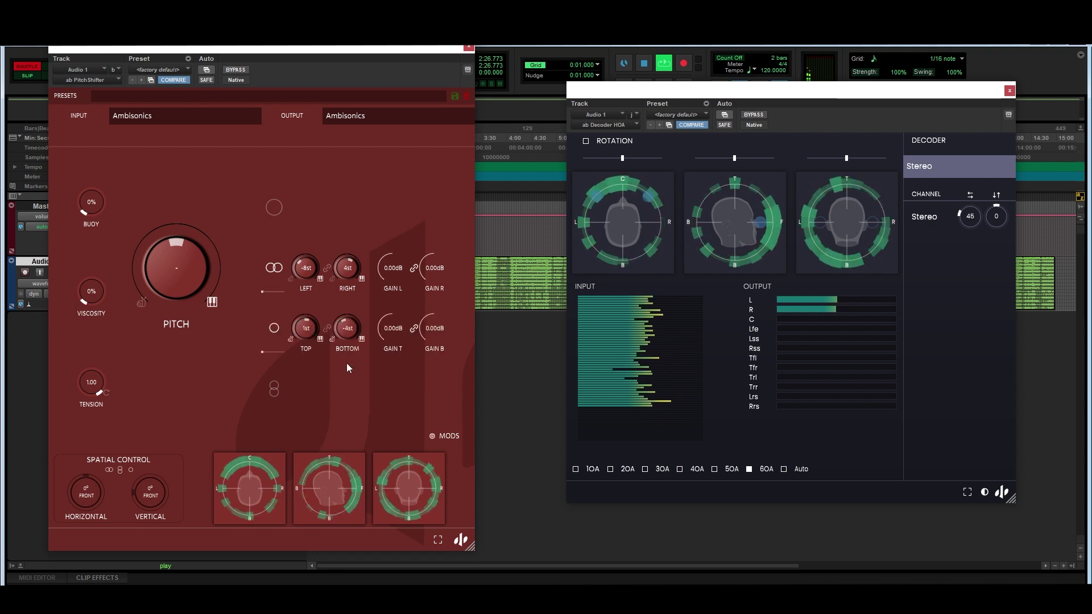
Step: Add front/back pitch with back at 10st, boost each axis pair's gain, and raise viscosity
{"action": "left_click", "coordinate": [273, 388]}
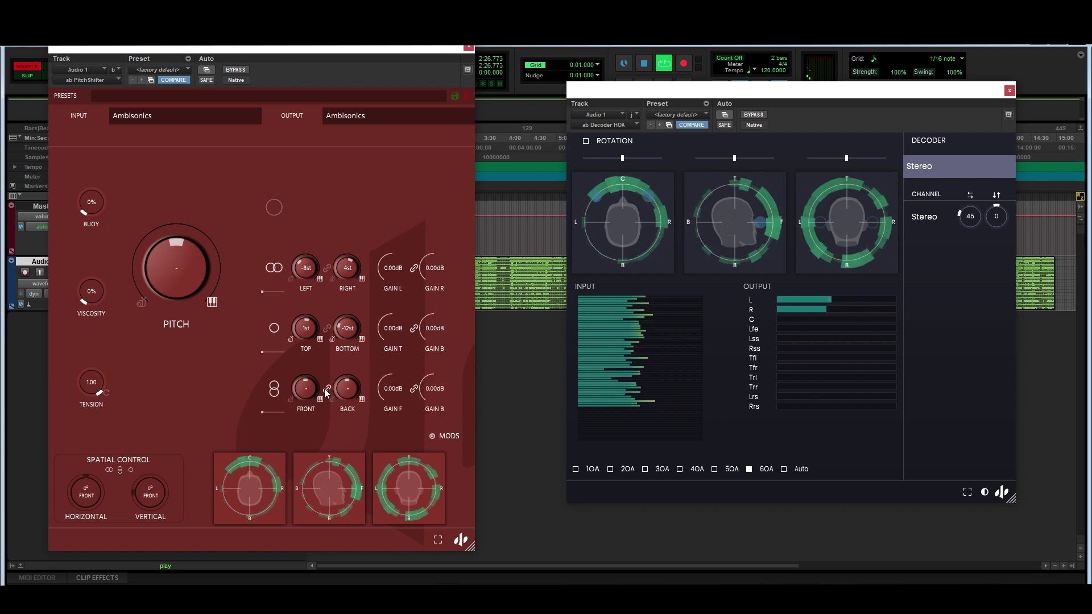
{"action": "mouse_move", "coordinate": [347, 388]}
{"action": "left_mouse_down"}
{"action": "mouse_move", "coordinate": [358, 368]}
{"action": "mouse_move", "coordinate": [393, 376]}
{"action": "left_mouse_up"}
{"action": "left_click_drag", "start_coordinate": [393, 328], "coordinate": [393, 318]}
{"action": "left_click_drag", "start_coordinate": [392, 267], "coordinate": [393, 259]}
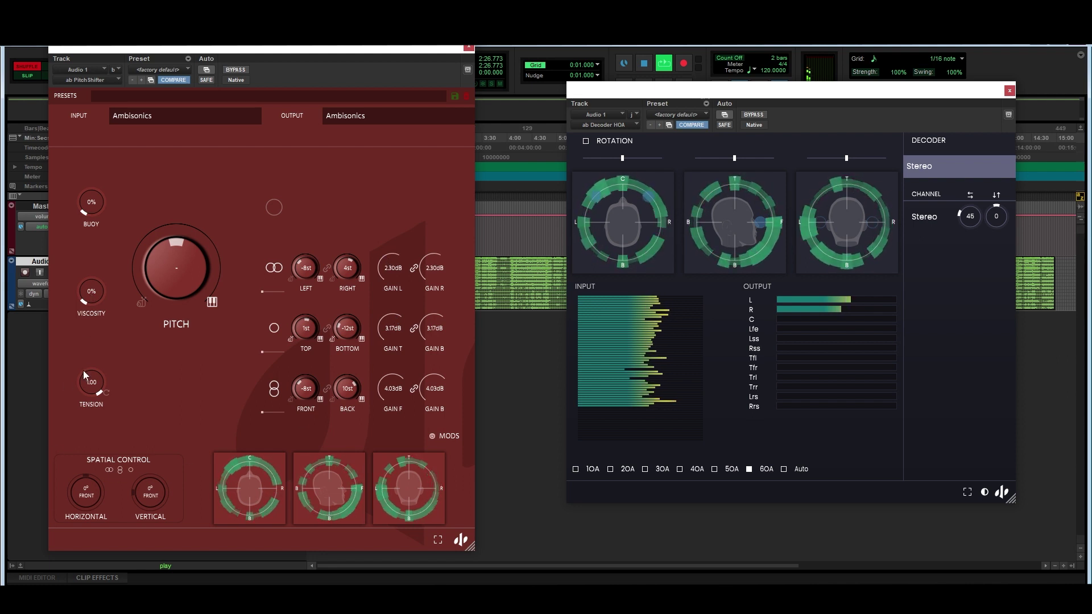
{"action": "left_click_drag", "start_coordinate": [89, 293], "coordinate": [94, 108]}
Step: Raise buoy to 100%, rotate horizontal orientation to 180° back, and stop playback
{"action": "left_click_drag", "start_coordinate": [94, 199], "coordinate": [100, 101]}
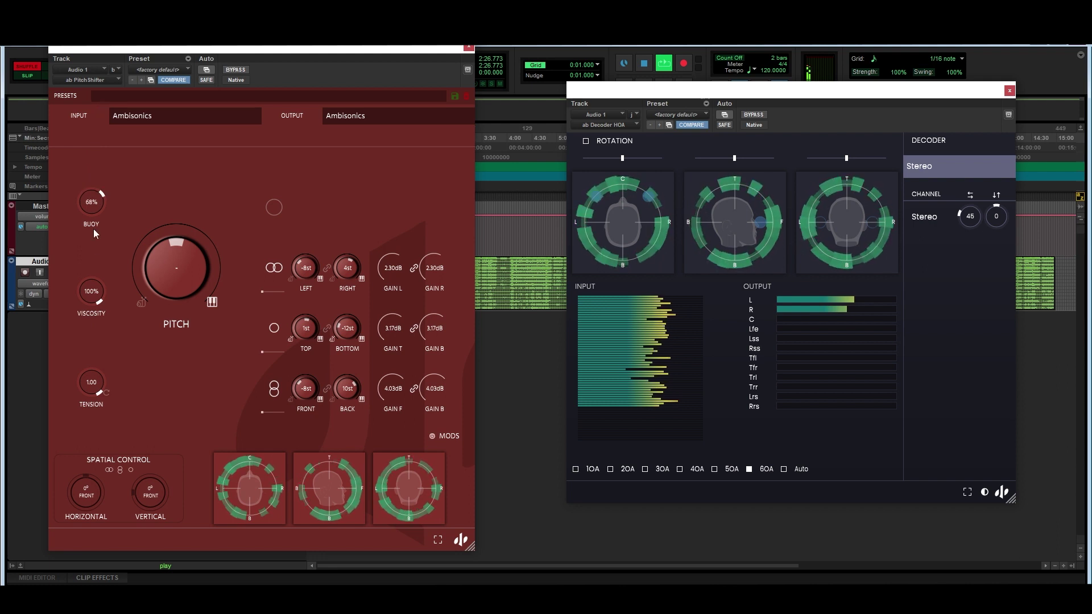
{"action": "left_click_drag", "start_coordinate": [94, 233], "coordinate": [93, 186]}
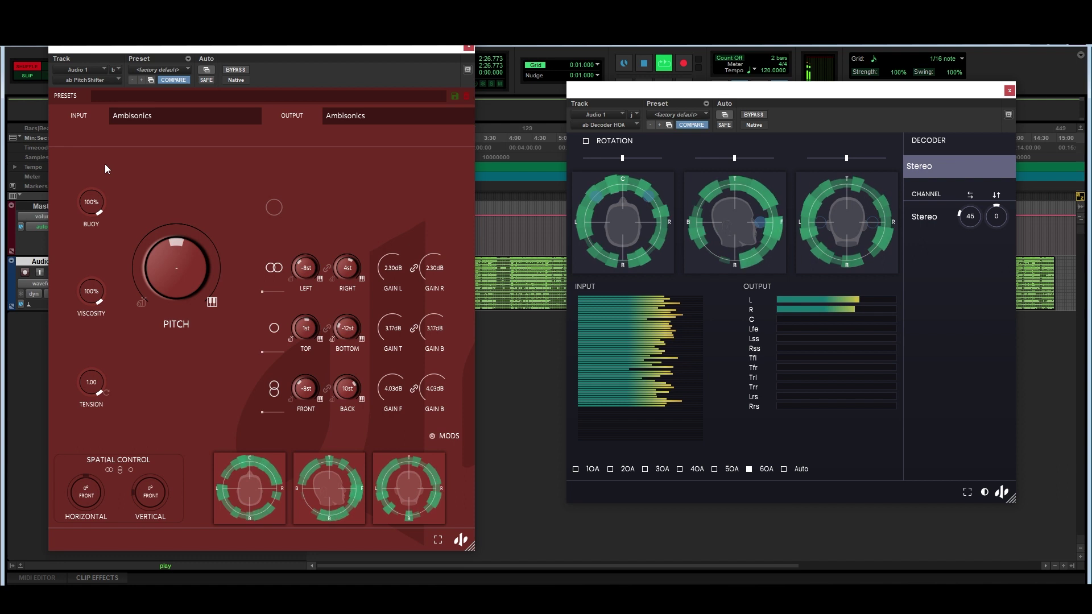
{"action": "mouse_move", "coordinate": [85, 496]}
{"action": "left_mouse_down"}
{"action": "mouse_move", "coordinate": [80, 529]}
{"action": "mouse_move", "coordinate": [104, 561]}
{"action": "left_mouse_up"}
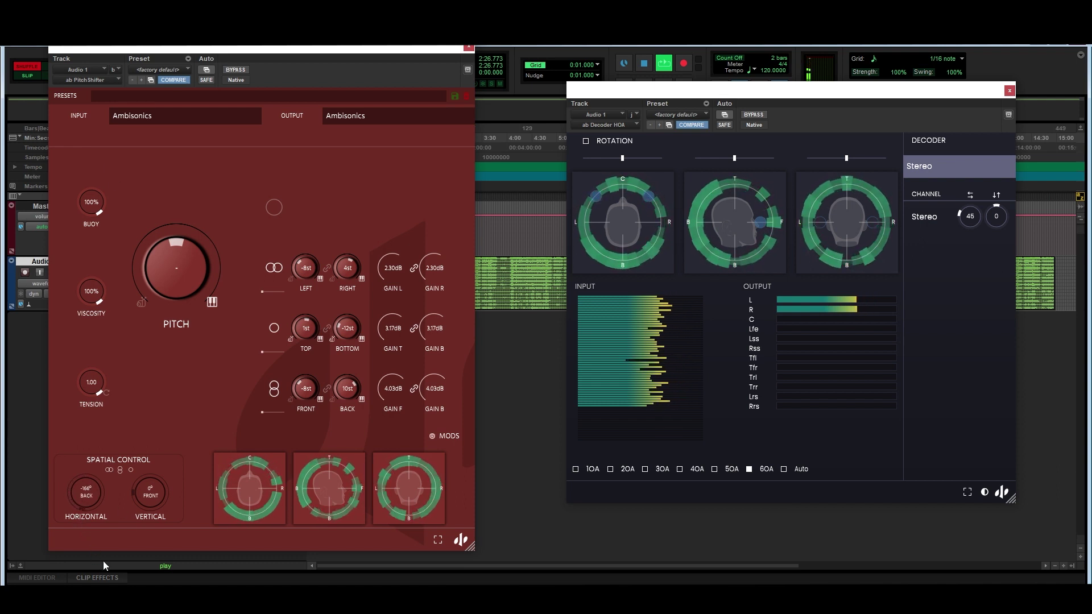
{"action": "mouse_move", "coordinate": [103, 561]}
{"action": "left_mouse_down"}
{"action": "mouse_move", "coordinate": [76, 448]}
{"action": "mouse_move", "coordinate": [83, 488]}
{"action": "left_mouse_up"}
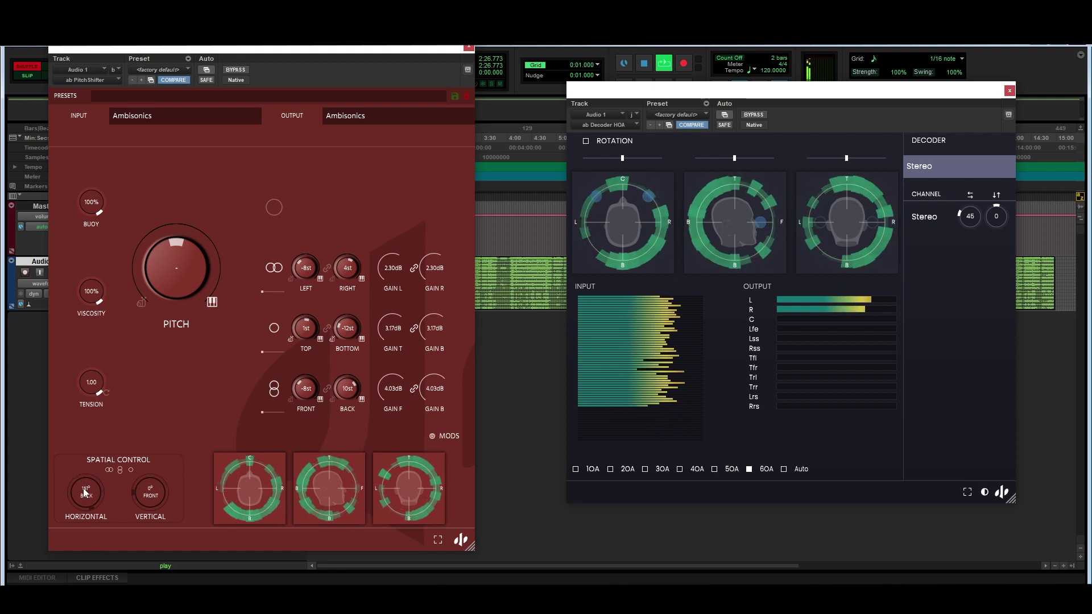
{"action": "key", "text": "space"}
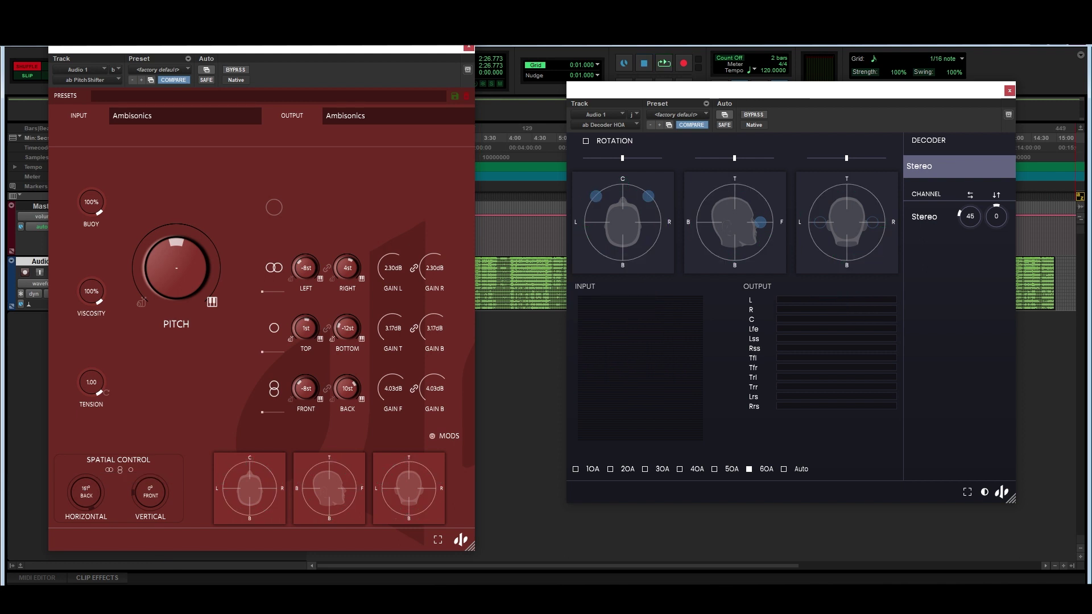